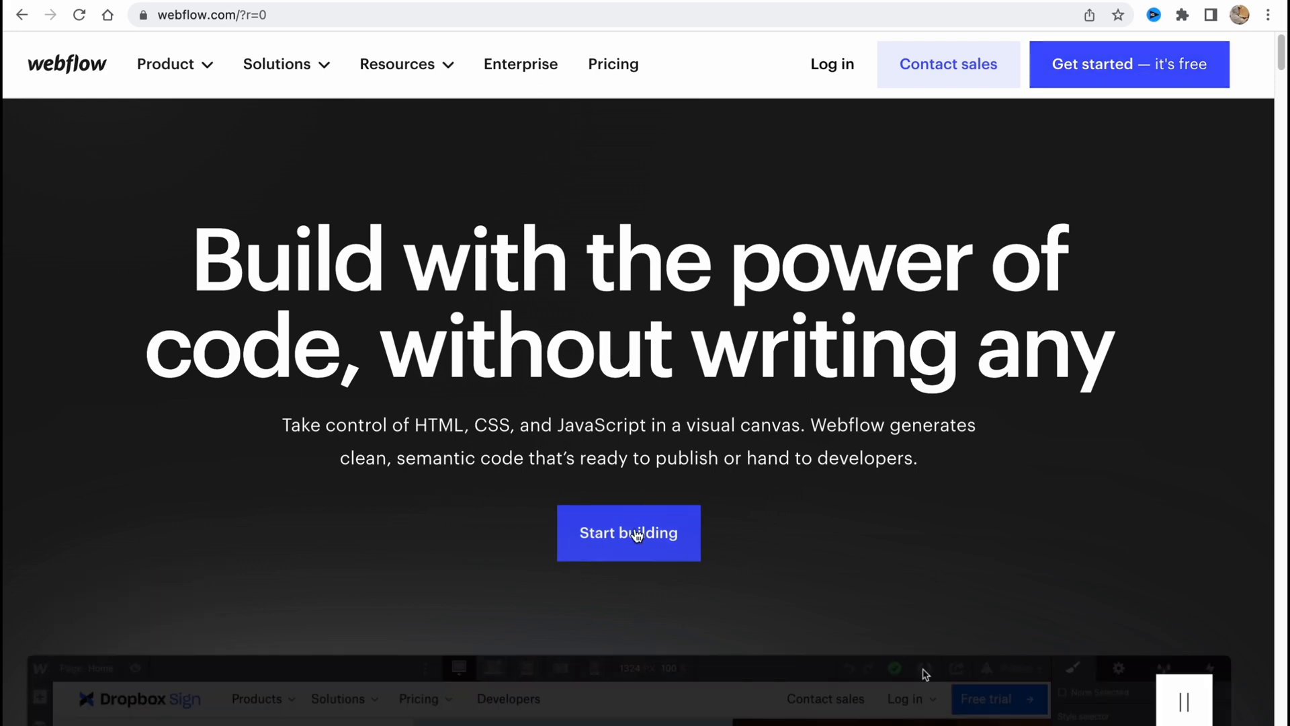
{"action": "scroll", "coordinate": [605, 61], "scroll_direction": "down", "scroll_amount": 1}
Step: Sign up for Webflow through a Google account and briefly check the Account dropdown on the dashboard
{"action": "left_click", "coordinate": [622, 493]}
{"action": "left_click", "coordinate": [1008, 490]}
{"action": "left_click", "coordinate": [563, 288]}
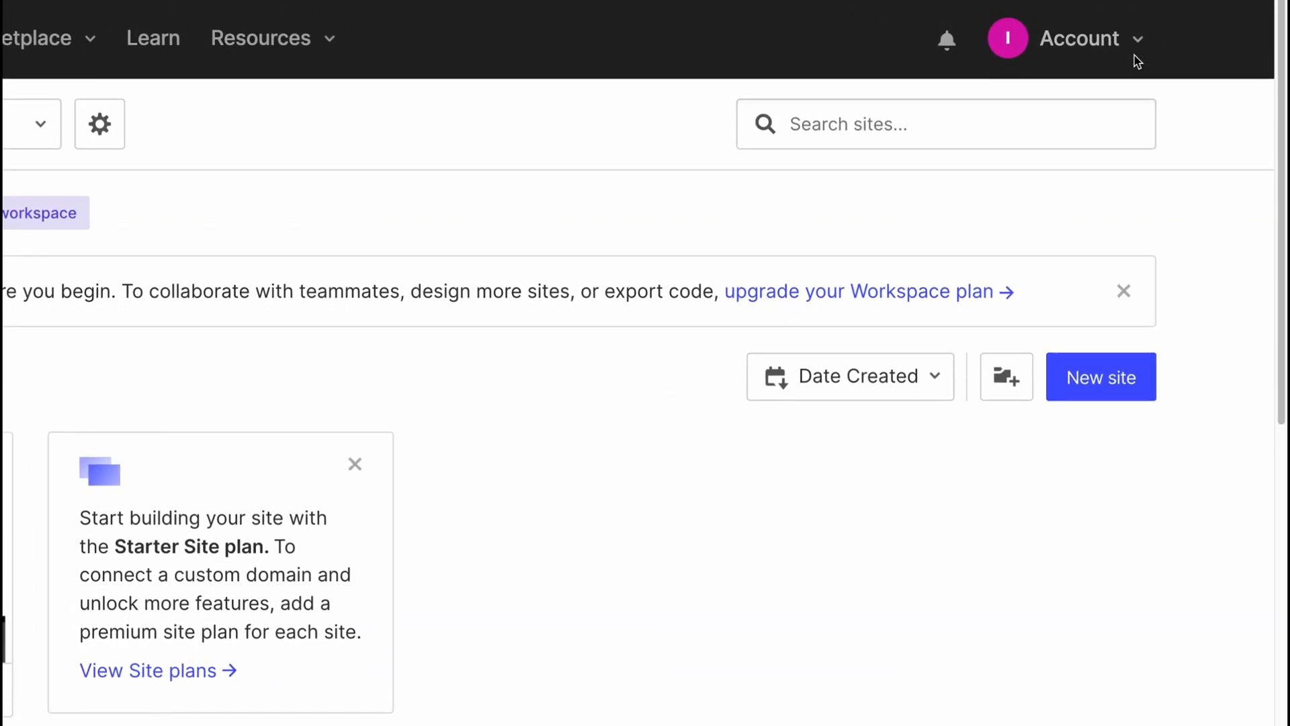
{"action": "left_click", "coordinate": [1139, 40]}
{"action": "left_click", "coordinate": [1149, 40]}
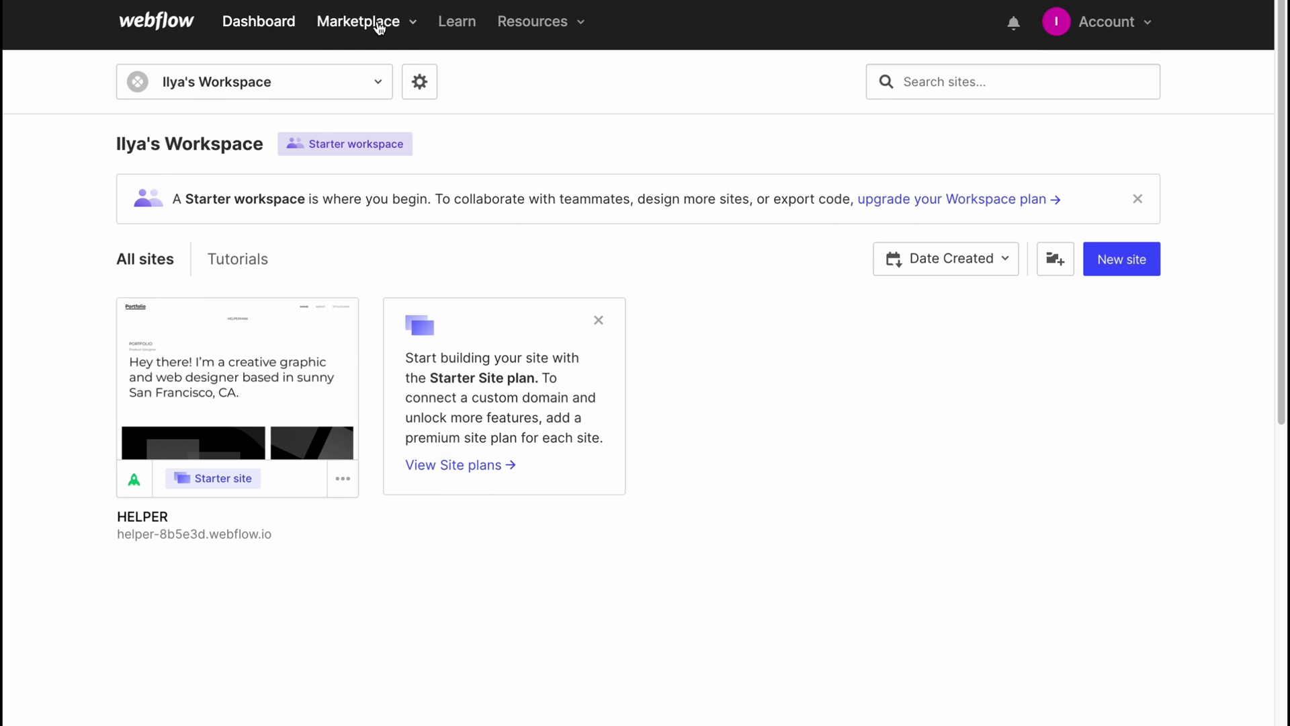
Step: Go to the website templates page from the Marketplace menu
{"action": "left_click", "coordinate": [378, 26]}
{"action": "left_click", "coordinate": [358, 215]}
{"action": "scroll", "coordinate": [490, 364], "scroll_direction": "down", "scroll_amount": 7}
{"action": "scroll", "coordinate": [709, 459], "scroll_direction": "down", "scroll_amount": 4}
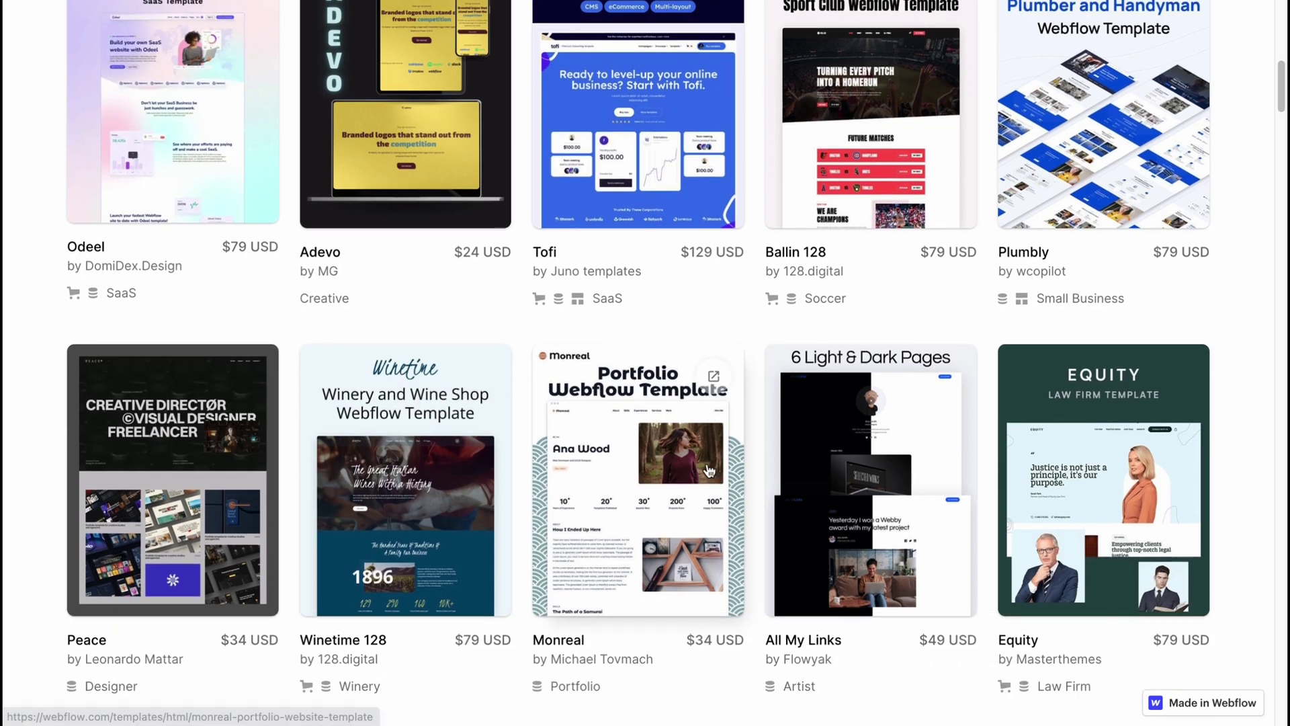
{"action": "scroll", "coordinate": [709, 463], "scroll_direction": "up", "scroll_amount": 2}
{"action": "scroll", "coordinate": [709, 470], "scroll_direction": "down", "scroll_amount": 4}
{"action": "scroll", "coordinate": [683, 496], "scroll_direction": "down", "scroll_amount": 3}
{"action": "scroll", "coordinate": [666, 494], "scroll_direction": "down", "scroll_amount": 3}
{"action": "scroll", "coordinate": [658, 491], "scroll_direction": "down", "scroll_amount": 3}
{"action": "scroll", "coordinate": [659, 491], "scroll_direction": "down", "scroll_amount": 3}
{"action": "scroll", "coordinate": [658, 491], "scroll_direction": "down", "scroll_amount": 1}
{"action": "scroll", "coordinate": [658, 492], "scroll_direction": "down", "scroll_amount": 3}
{"action": "scroll", "coordinate": [659, 488], "scroll_direction": "down", "scroll_amount": 1}
{"action": "scroll", "coordinate": [693, 480], "scroll_direction": "down", "scroll_amount": 1}
{"action": "scroll", "coordinate": [682, 479], "scroll_direction": "down", "scroll_amount": 2}
{"action": "scroll", "coordinate": [615, 434], "scroll_direction": "down", "scroll_amount": 4}
{"action": "scroll", "coordinate": [504, 403], "scroll_direction": "down", "scroll_amount": 4}
{"action": "scroll", "coordinate": [482, 370], "scroll_direction": "down", "scroll_amount": 1}
{"action": "scroll", "coordinate": [482, 370], "scroll_direction": "up", "scroll_amount": 5}
{"action": "scroll", "coordinate": [483, 369], "scroll_direction": "up", "scroll_amount": 5}
{"action": "scroll", "coordinate": [482, 369], "scroll_direction": "up", "scroll_amount": 6}
{"action": "scroll", "coordinate": [485, 373], "scroll_direction": "up", "scroll_amount": 3}
Step: Return to the sites dashboard and start creating a new site to see the template gallery
{"action": "left_click", "coordinate": [204, 21]}
{"action": "left_click", "coordinate": [1072, 281]}
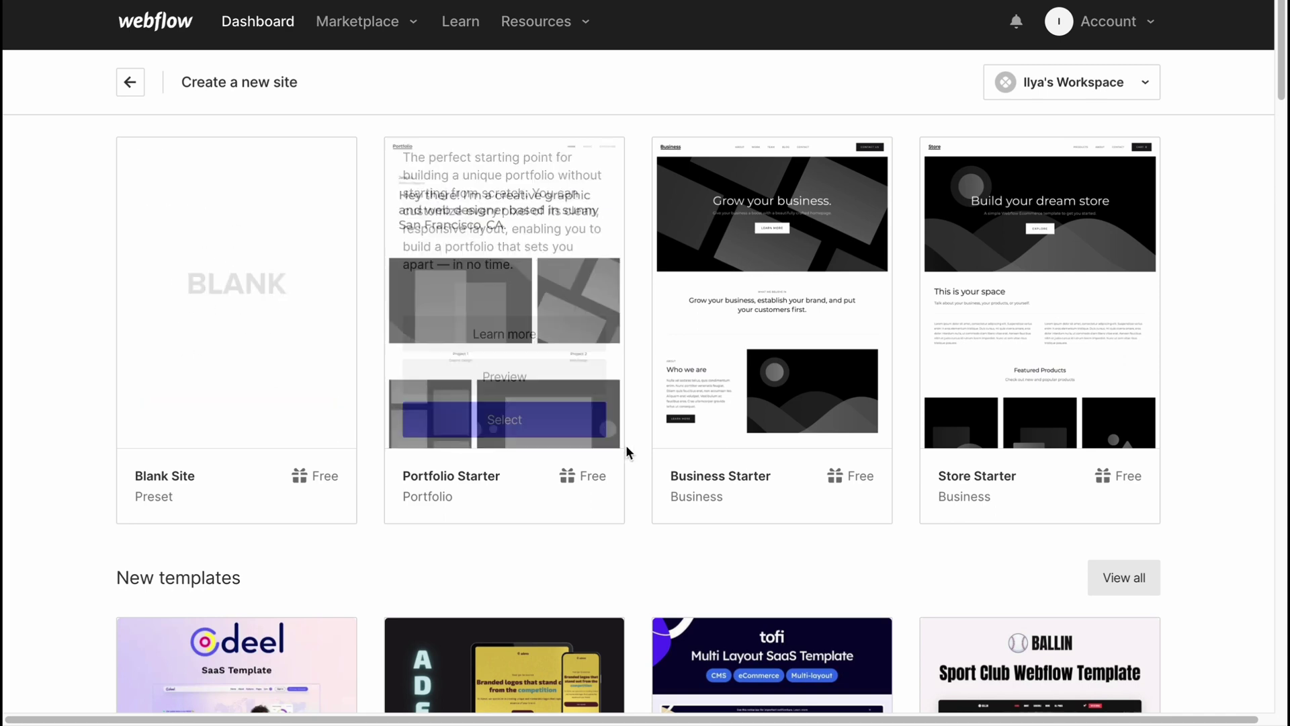
{"action": "scroll", "coordinate": [626, 444], "scroll_direction": "down", "scroll_amount": 5}
{"action": "scroll", "coordinate": [665, 410], "scroll_direction": "down", "scroll_amount": 2}
{"action": "scroll", "coordinate": [716, 409], "scroll_direction": "down", "scroll_amount": 2}
{"action": "scroll", "coordinate": [661, 401], "scroll_direction": "down", "scroll_amount": 4}
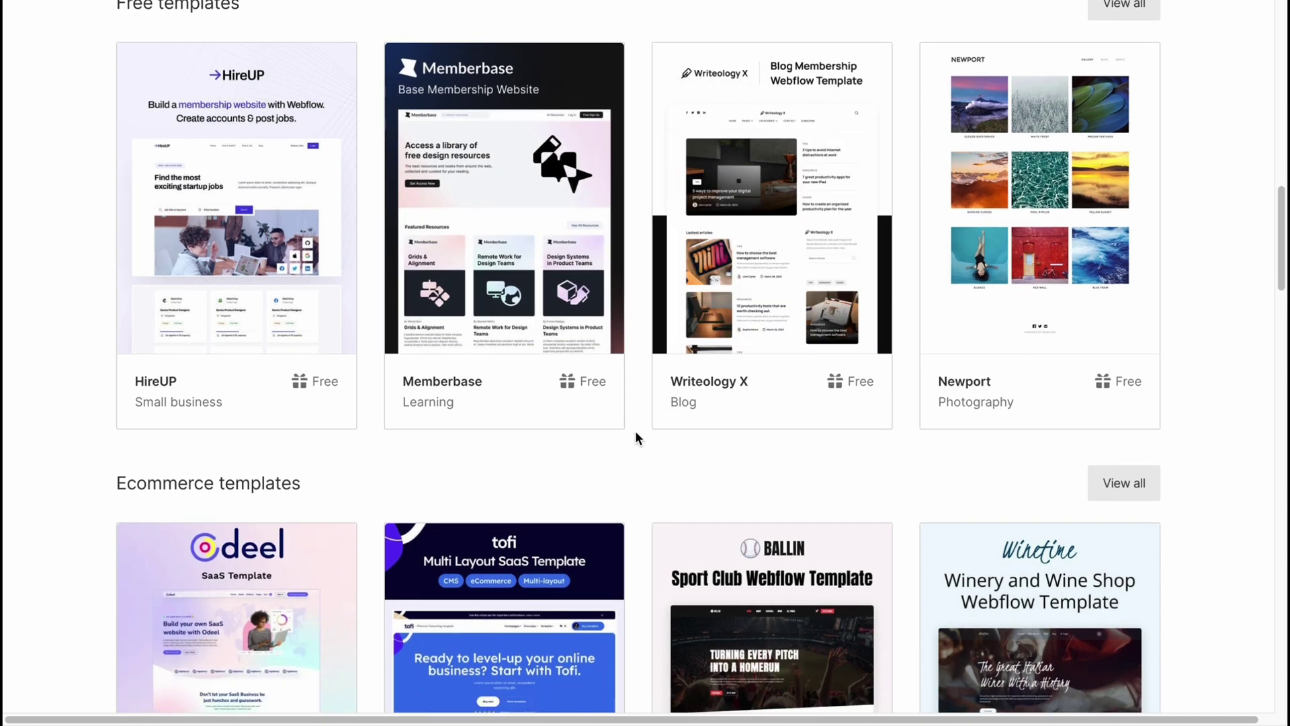
{"action": "scroll", "coordinate": [635, 431], "scroll_direction": "down", "scroll_amount": 4}
{"action": "scroll", "coordinate": [642, 435], "scroll_direction": "up", "scroll_amount": 5}
{"action": "scroll", "coordinate": [642, 435], "scroll_direction": "up", "scroll_amount": 3}
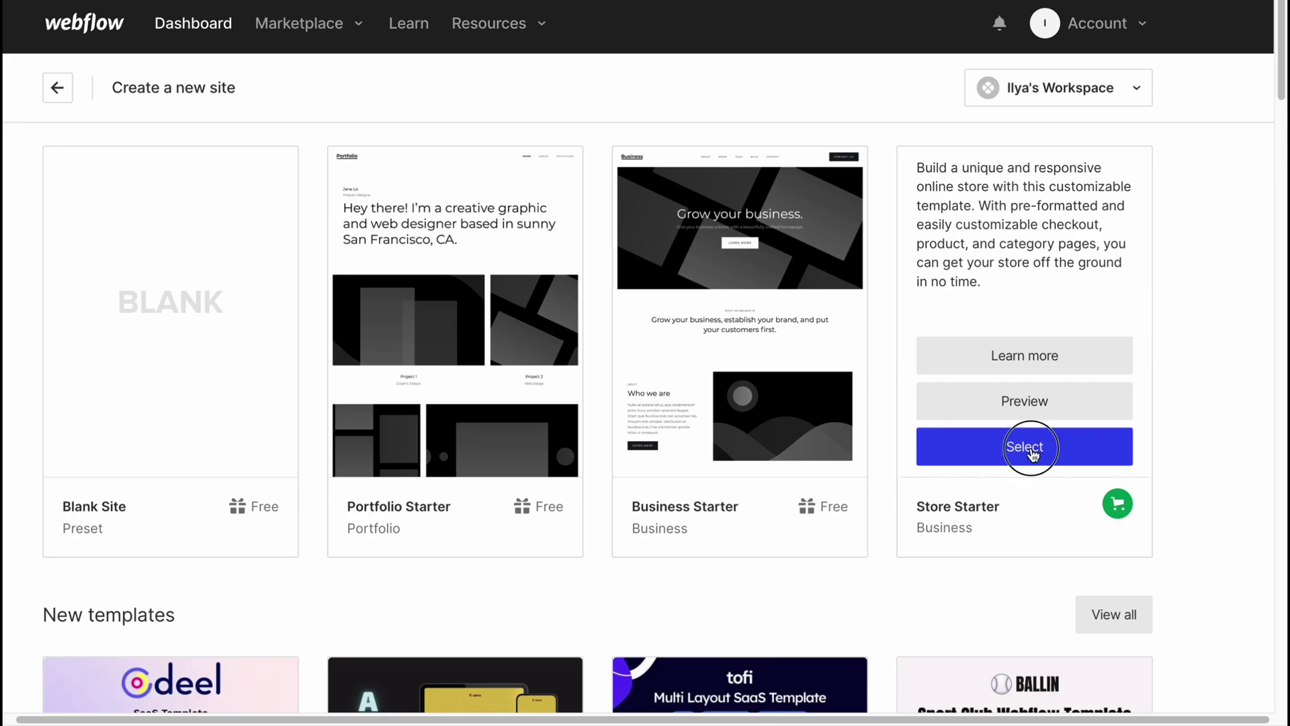
Step: Choose the Store Starter template for the new site named Helper
{"action": "left_click", "coordinate": [1030, 448]}
{"action": "type", "text": "Helper"}
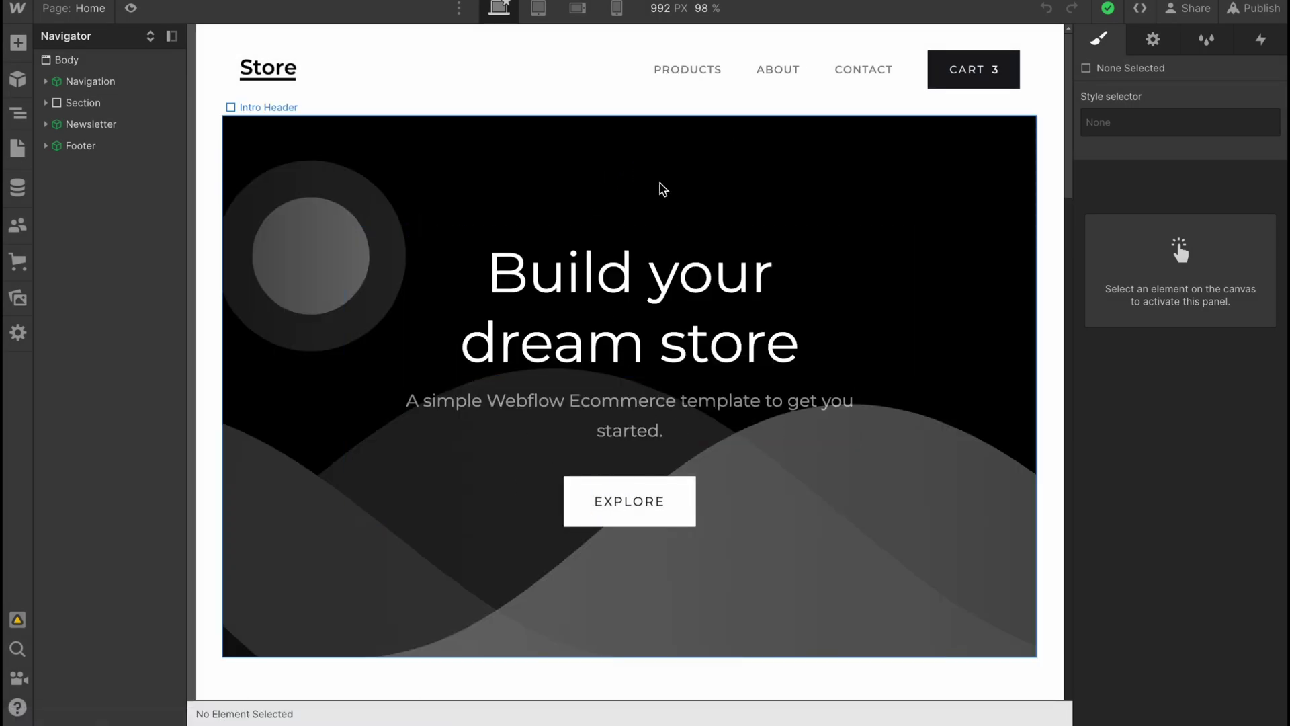
{"action": "scroll", "coordinate": [663, 189], "scroll_direction": "down", "scroll_amount": 5}
{"action": "scroll", "coordinate": [615, 322], "scroll_direction": "down", "scroll_amount": 5}
{"action": "scroll", "coordinate": [615, 322], "scroll_direction": "down", "scroll_amount": 5}
{"action": "scroll", "coordinate": [621, 329], "scroll_direction": "down", "scroll_amount": 5}
{"action": "scroll", "coordinate": [622, 330], "scroll_direction": "down", "scroll_amount": 5}
{"action": "scroll", "coordinate": [621, 329], "scroll_direction": "up", "scroll_amount": 10}
{"action": "scroll", "coordinate": [621, 330], "scroll_direction": "up", "scroll_amount": 10}
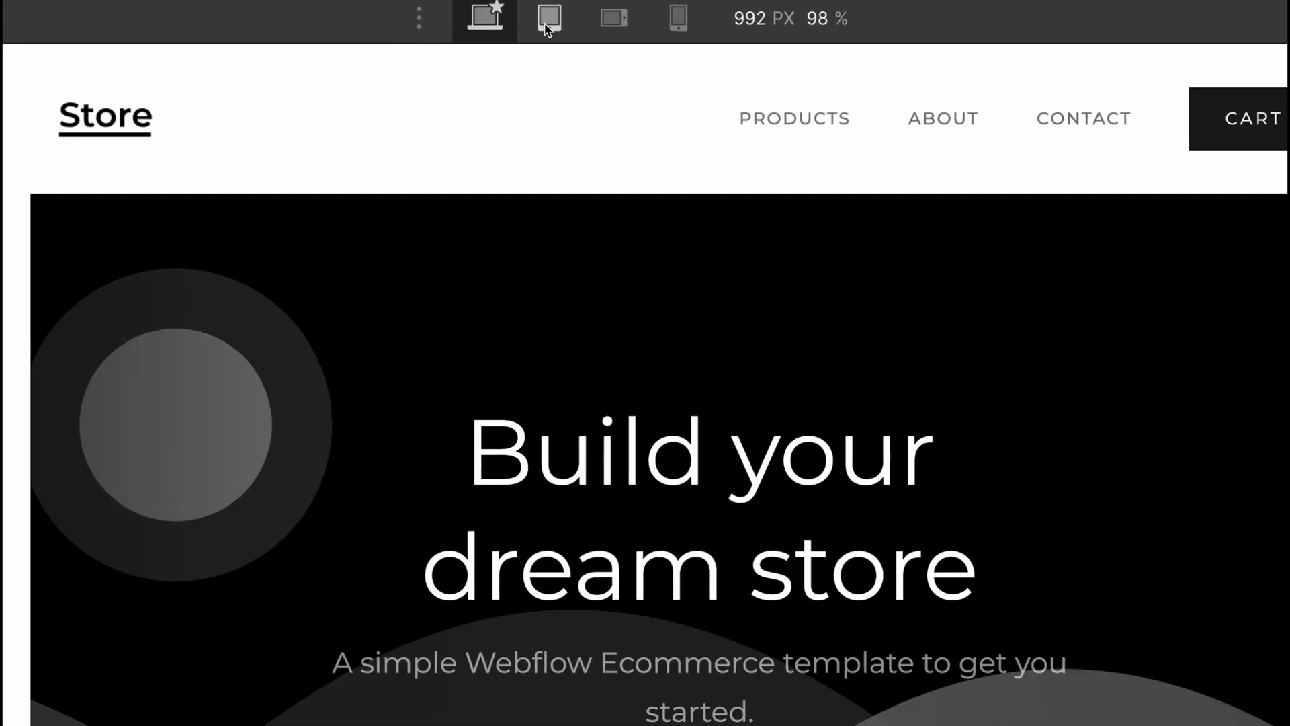
Step: Preview the store home page at tablet, phone landscape and phone portrait widths
{"action": "left_click", "coordinate": [537, 8]}
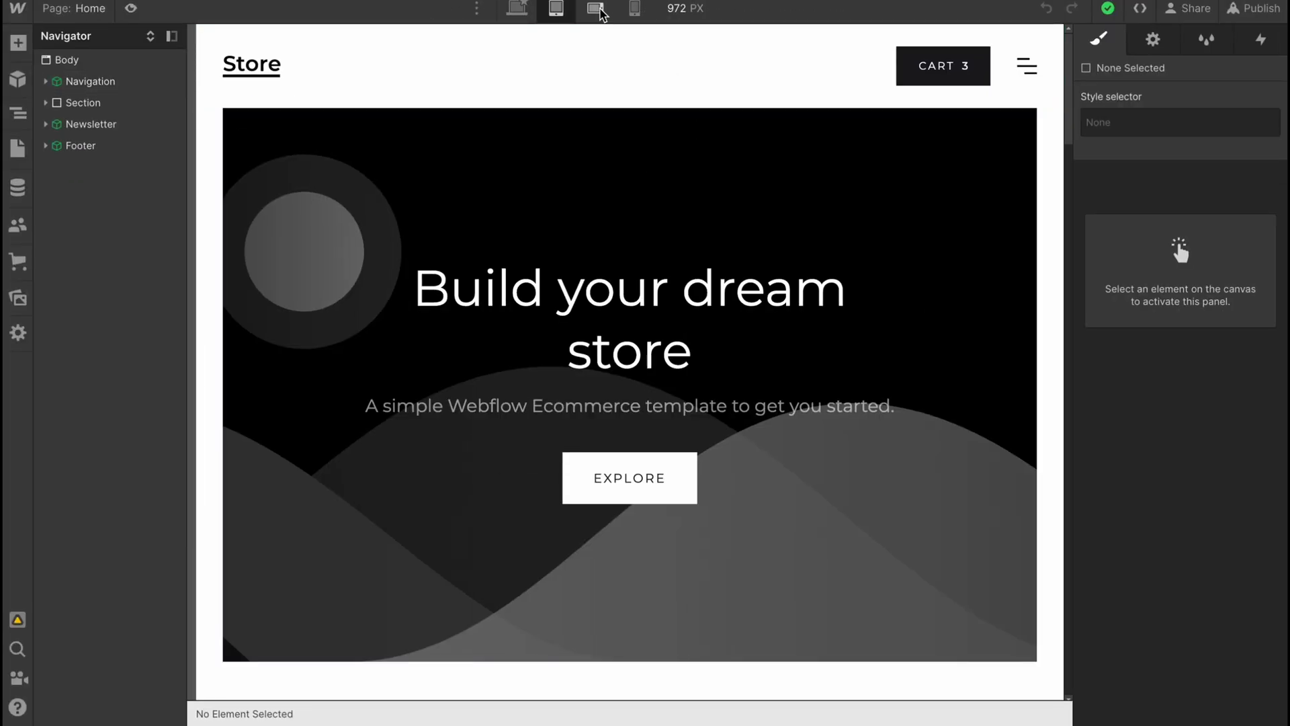
{"action": "left_click", "coordinate": [599, 10]}
{"action": "left_click", "coordinate": [635, 9]}
{"action": "scroll", "coordinate": [678, 287], "scroll_direction": "down", "scroll_amount": 8}
{"action": "scroll", "coordinate": [695, 297], "scroll_direction": "down", "scroll_amount": 8}
{"action": "scroll", "coordinate": [696, 297], "scroll_direction": "up", "scroll_amount": 4}
{"action": "scroll", "coordinate": [626, 323], "scroll_direction": "down", "scroll_amount": 3}
{"action": "scroll", "coordinate": [619, 453], "scroll_direction": "down", "scroll_amount": 6}
{"action": "scroll", "coordinate": [620, 454], "scroll_direction": "down", "scroll_amount": 6}
{"action": "scroll", "coordinate": [619, 449], "scroll_direction": "down", "scroll_amount": 4}
{"action": "scroll", "coordinate": [617, 446], "scroll_direction": "down", "scroll_amount": 1}
{"action": "scroll", "coordinate": [630, 433], "scroll_direction": "up", "scroll_amount": 8}
{"action": "scroll", "coordinate": [630, 434], "scroll_direction": "up", "scroll_amount": 8}
Step: Return to desktop width and select the Store logo image and intro header on the canvas
{"action": "left_click", "coordinate": [518, 8]}
{"action": "left_click", "coordinate": [268, 67]}
{"action": "left_click", "coordinate": [444, 164]}
{"action": "left_click", "coordinate": [273, 72]}
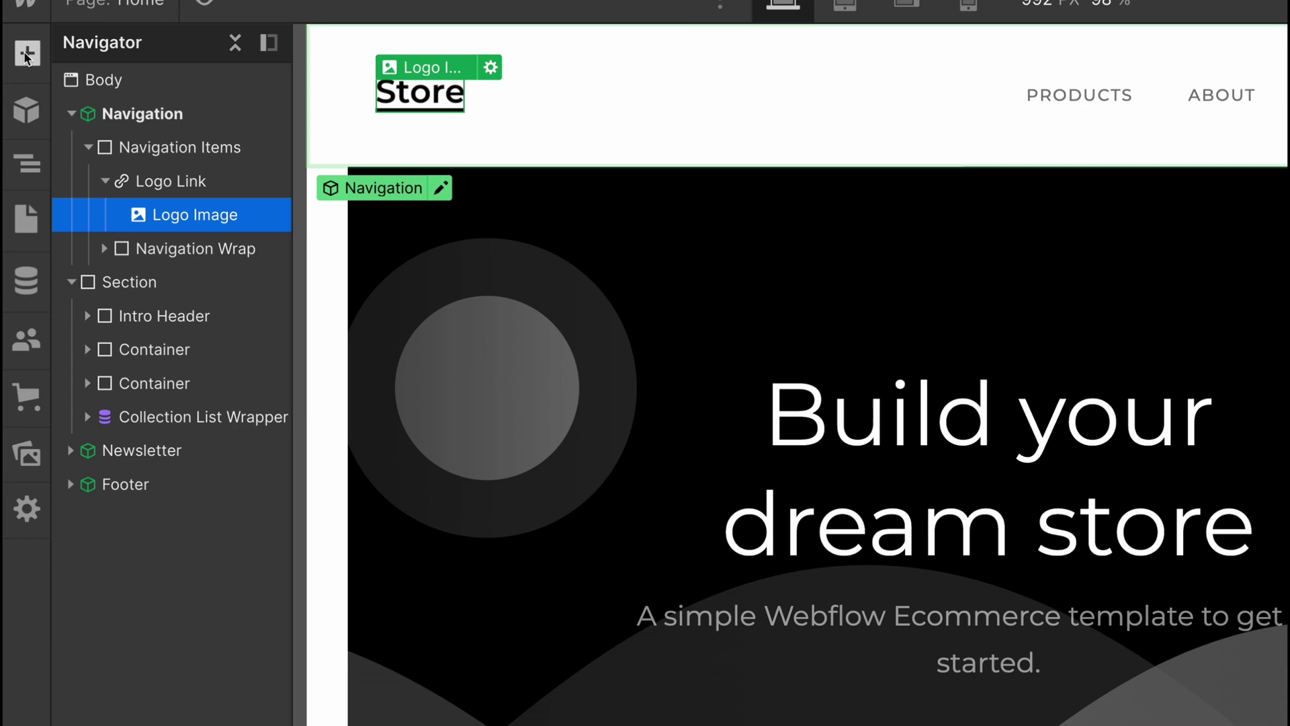
{"action": "left_click", "coordinate": [26, 38]}
{"action": "scroll", "coordinate": [250, 343], "scroll_direction": "down", "scroll_amount": 5}
{"action": "scroll", "coordinate": [249, 343], "scroll_direction": "down", "scroll_amount": 5}
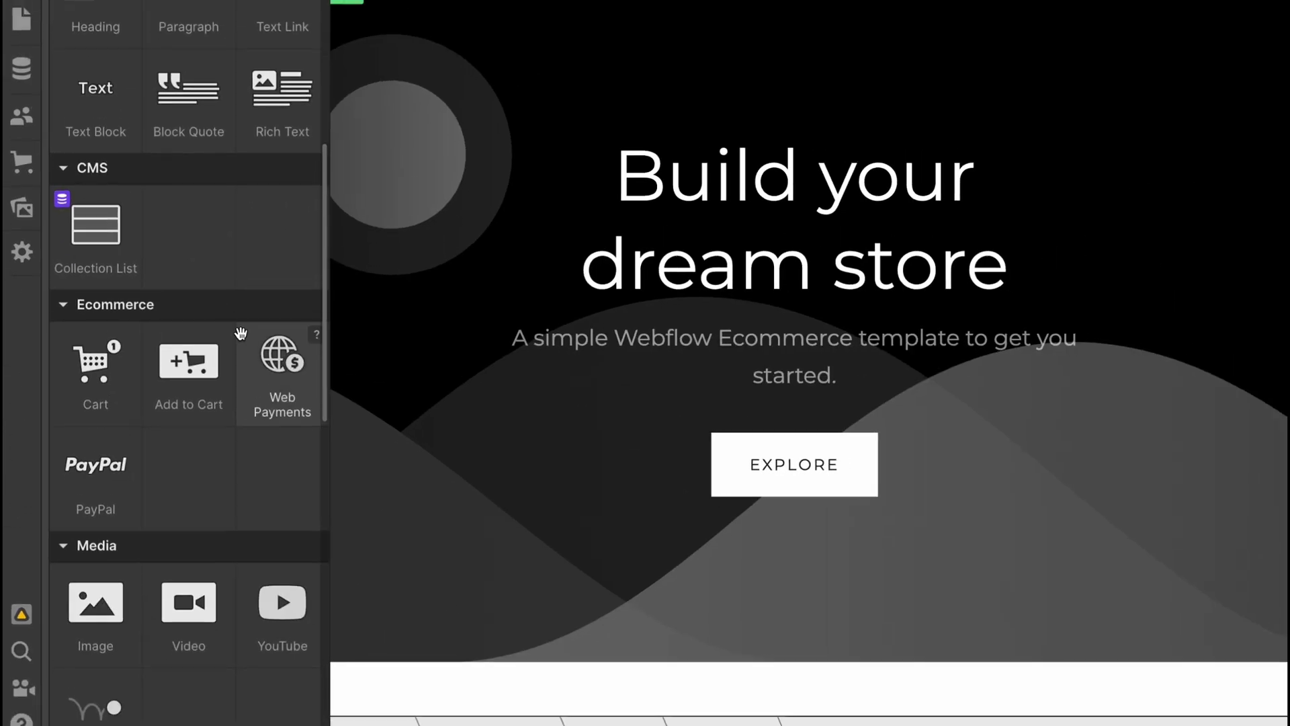
{"action": "scroll", "coordinate": [248, 343], "scroll_direction": "up", "scroll_amount": 10}
{"action": "scroll", "coordinate": [189, 232], "scroll_direction": "down", "scroll_amount": 10}
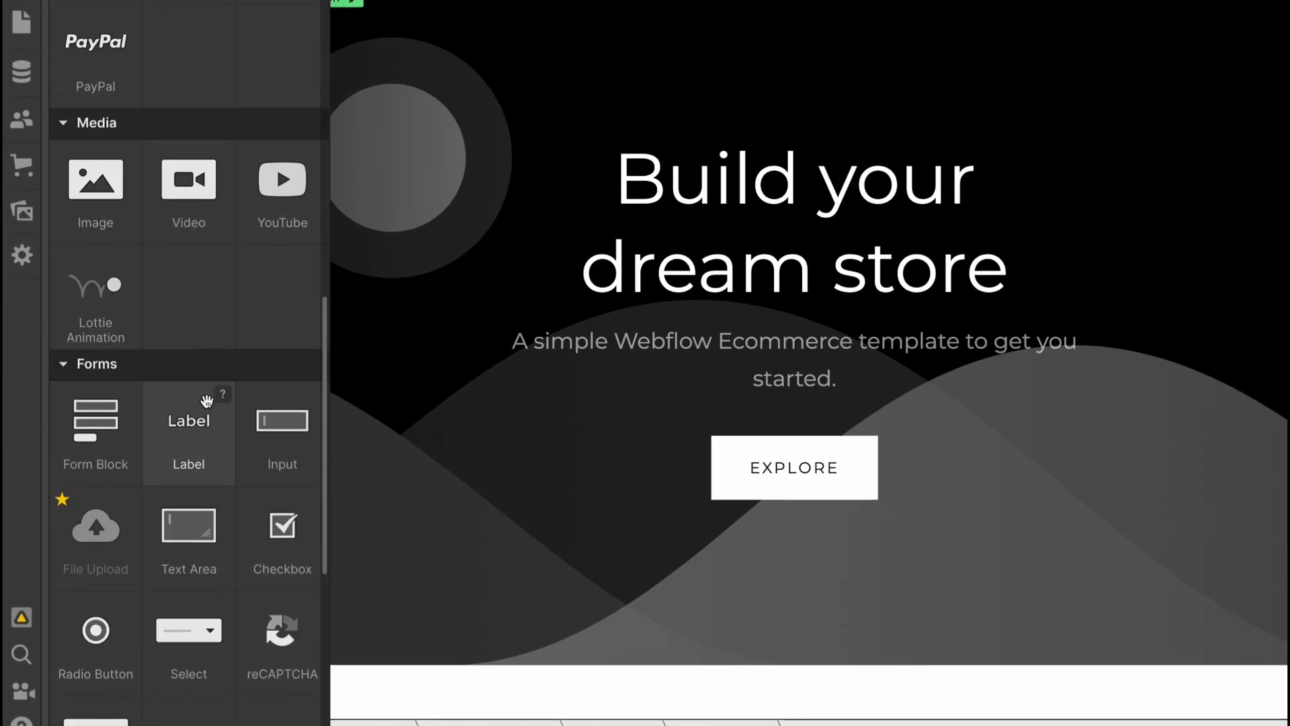
{"action": "scroll", "coordinate": [210, 385], "scroll_direction": "down", "scroll_amount": 5}
{"action": "scroll", "coordinate": [211, 384], "scroll_direction": "down", "scroll_amount": 3}
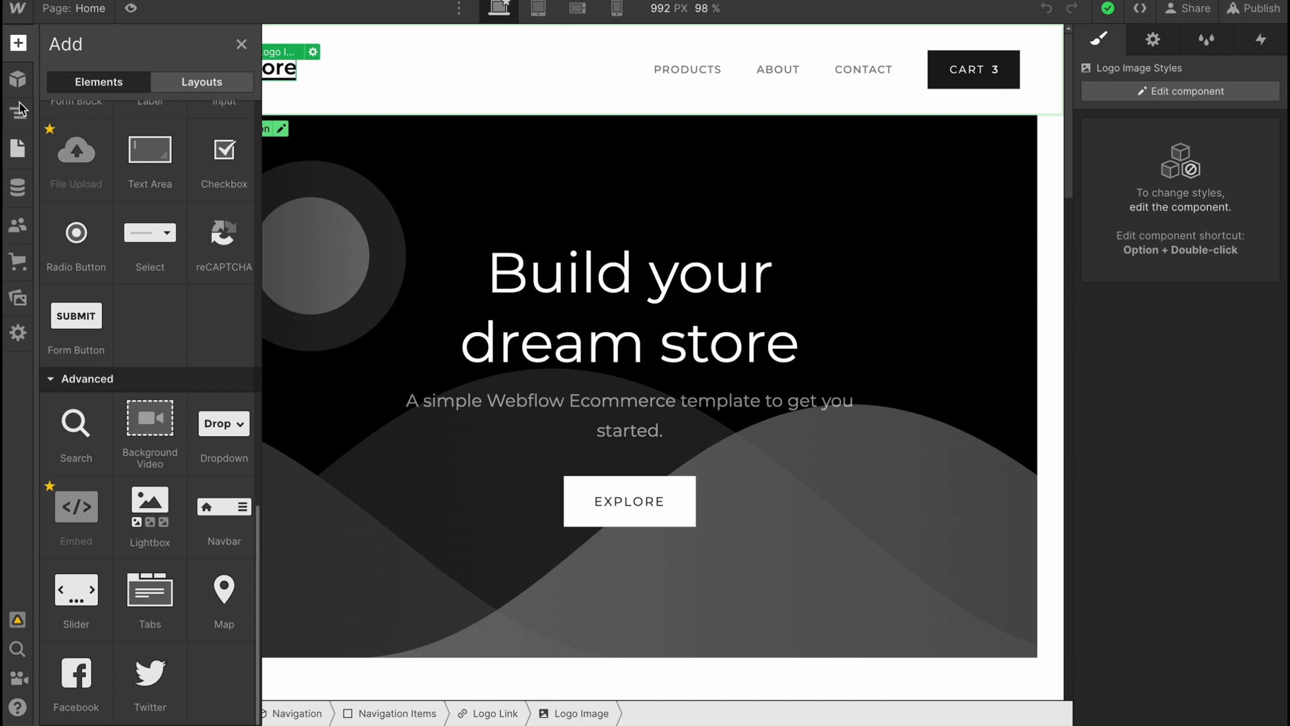
Step: Insert the Footer component into the home page and select its Newsletter section
{"action": "left_click", "coordinate": [18, 80]}
{"action": "left_click", "coordinate": [96, 162]}
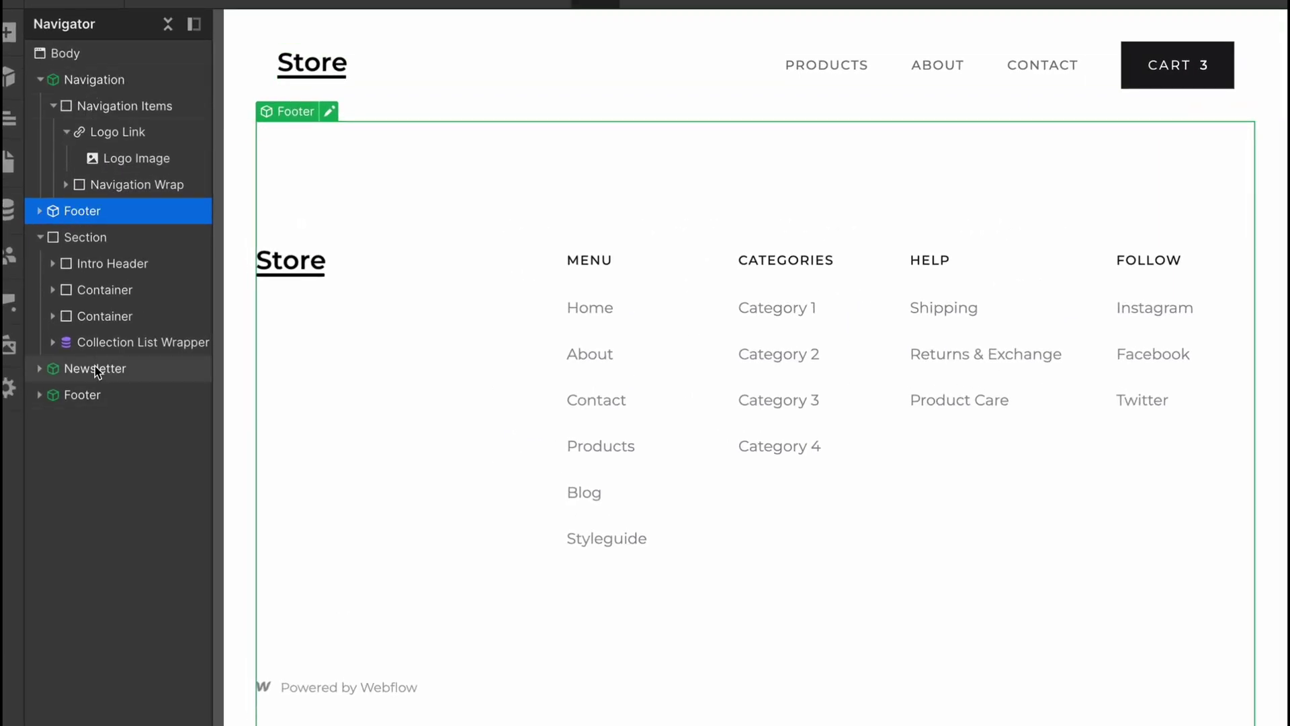
{"action": "left_click", "coordinate": [99, 368]}
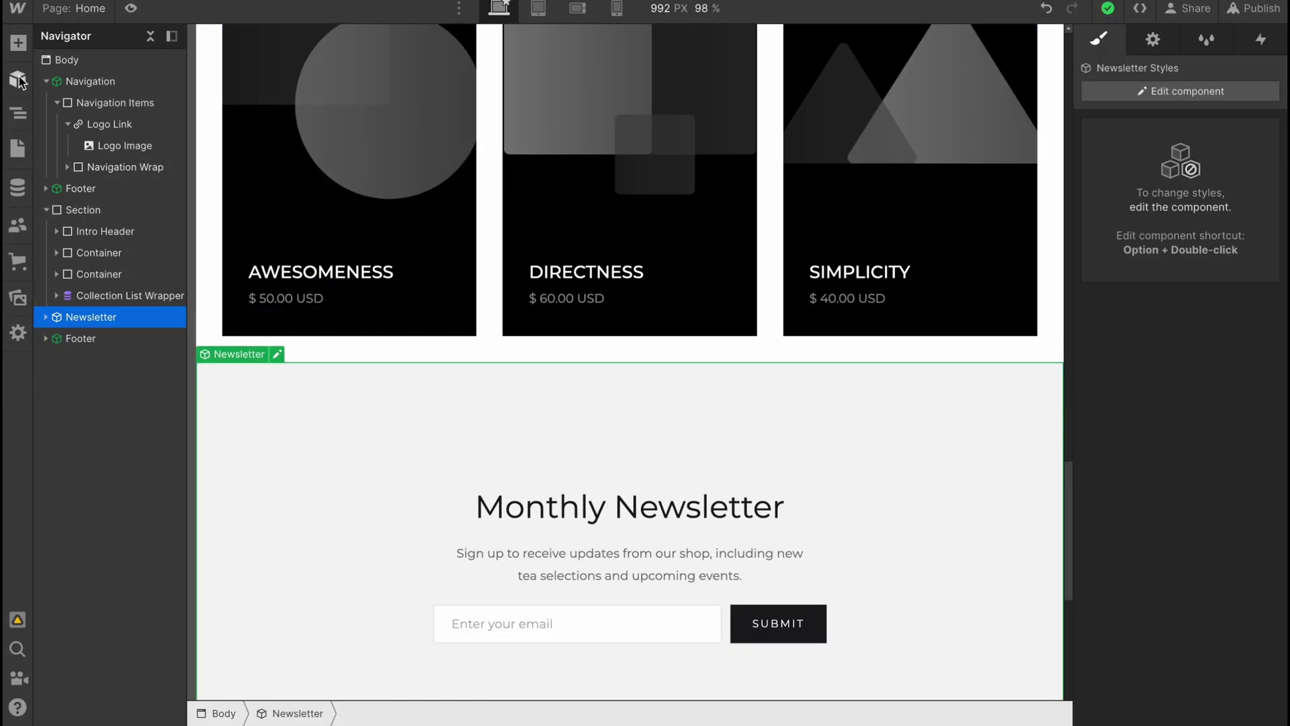
Step: Browse the Components, Navigator and Pages panels in the left toolbar
{"action": "left_click", "coordinate": [18, 80]}
{"action": "left_click", "coordinate": [19, 117]}
{"action": "left_click", "coordinate": [18, 117]}
{"action": "left_click", "coordinate": [17, 149]}
Step: Look through CMS and Users, dismiss the Users intro, and show the Ecommerce setup guide
{"action": "left_click", "coordinate": [18, 189]}
{"action": "left_click", "coordinate": [17, 225]}
{"action": "left_click", "coordinate": [908, 225]}
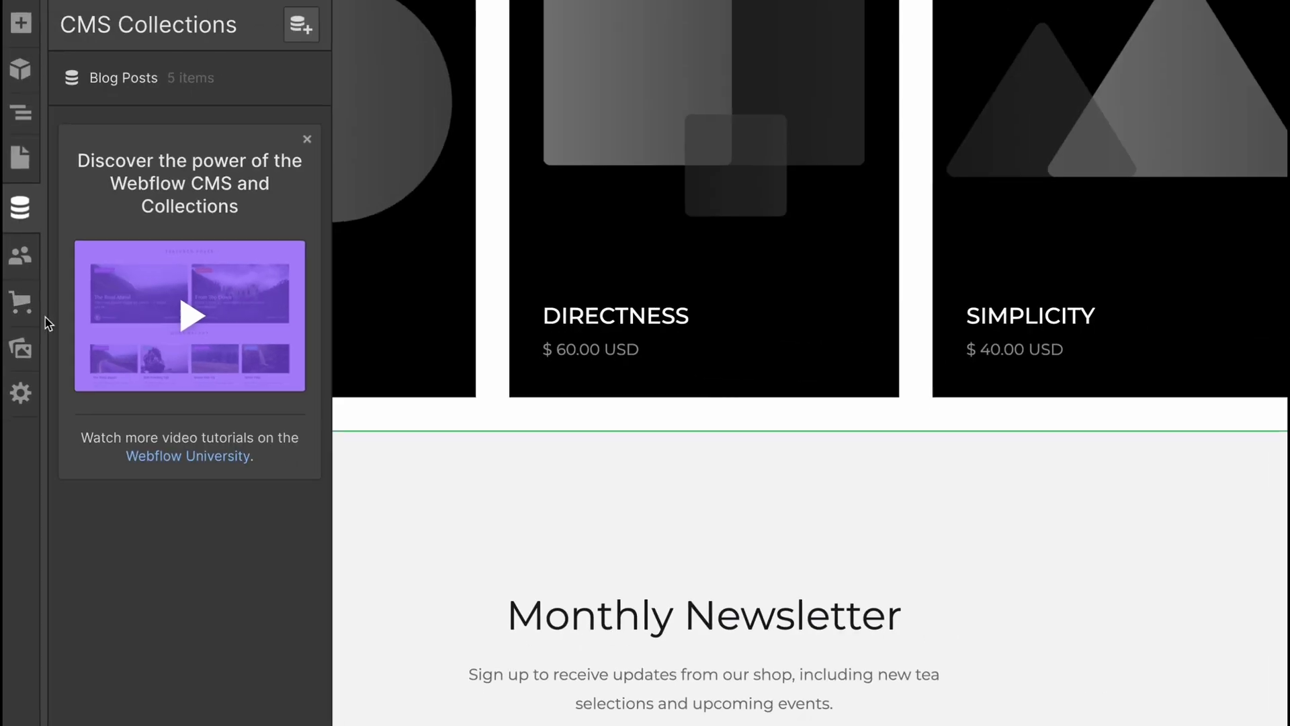
{"action": "left_click", "coordinate": [31, 307]}
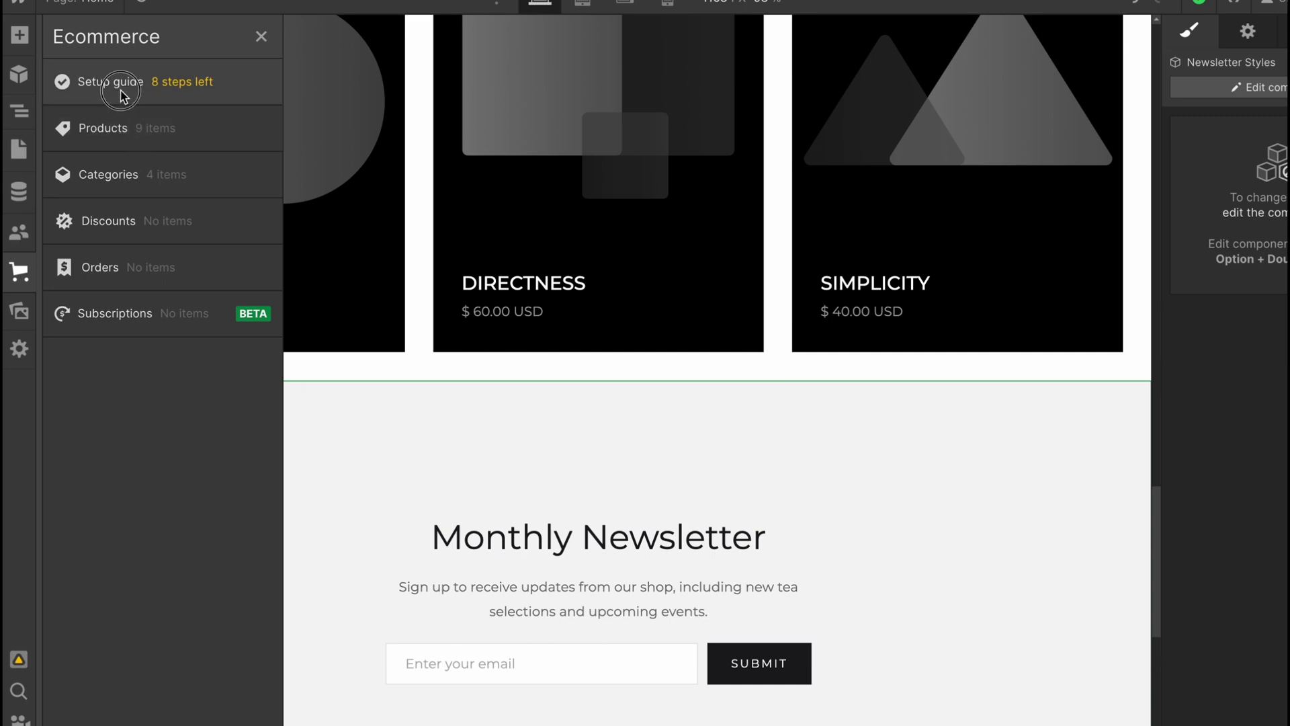
Step: Show the store setup guide and follow its Add a product link to the product list
{"action": "left_click", "coordinate": [121, 85]}
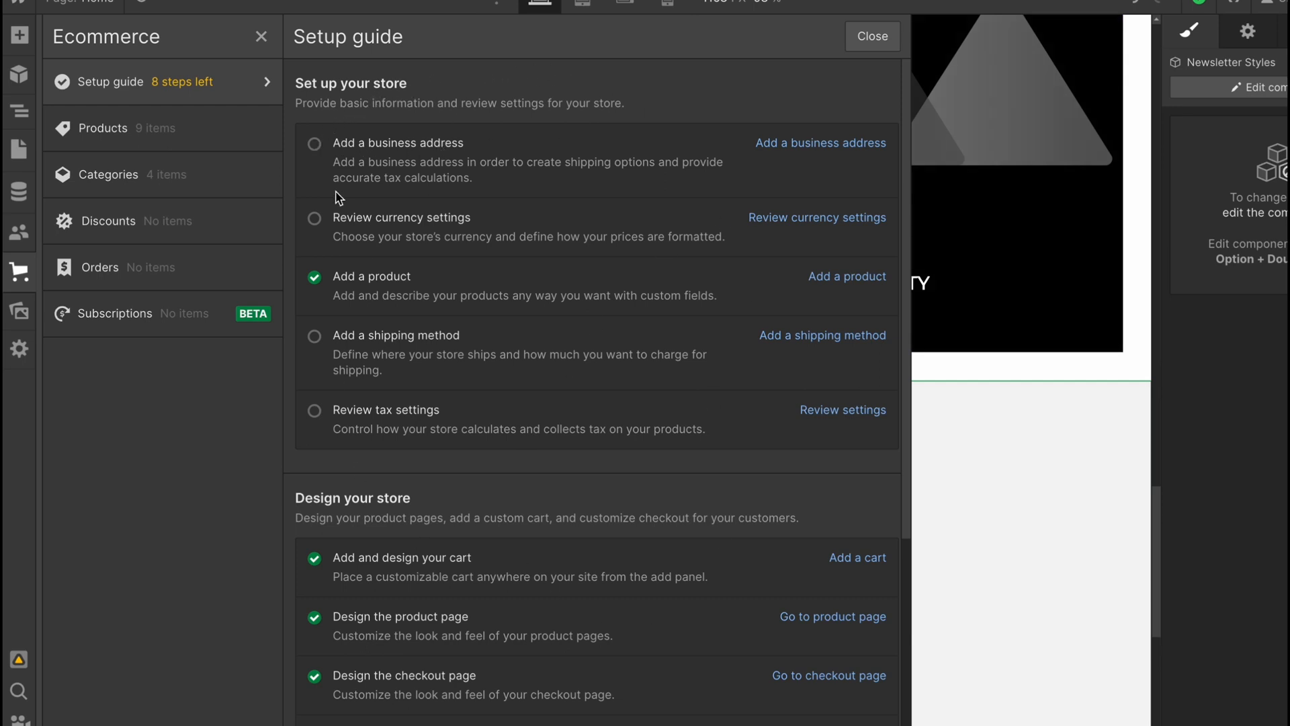
{"action": "left_click", "coordinate": [848, 277]}
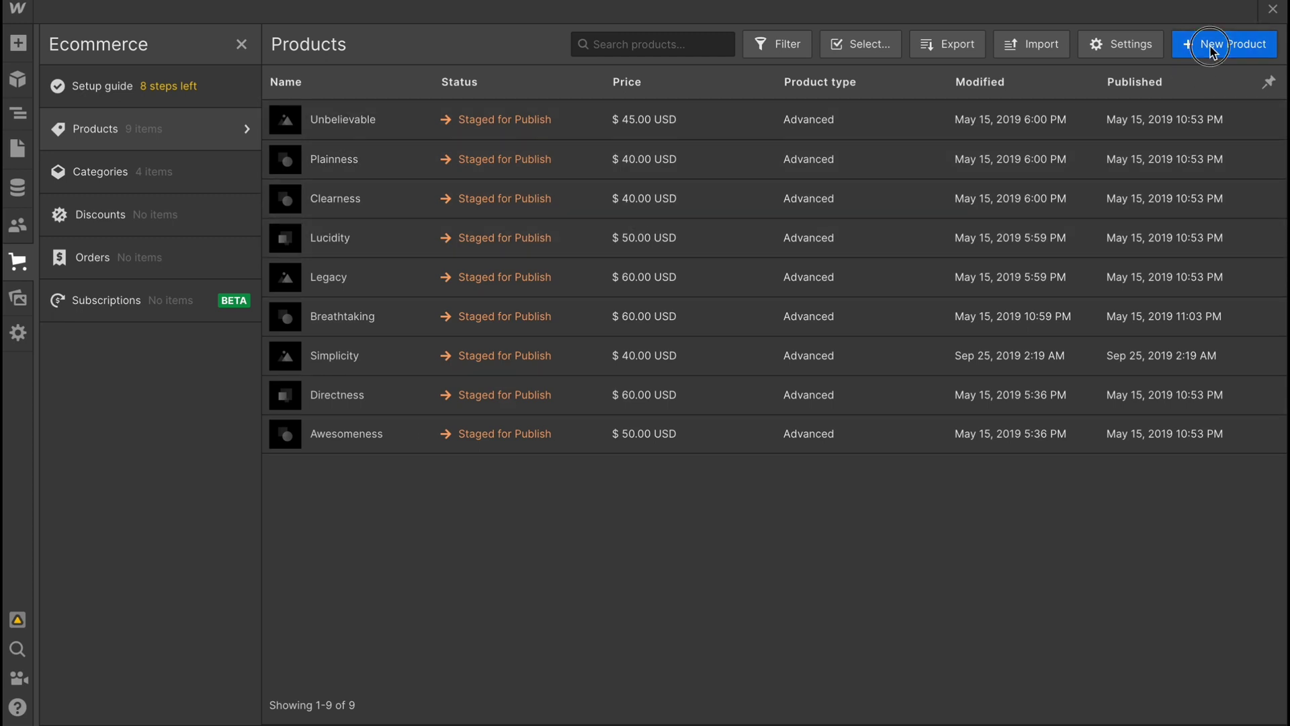
Step: Start a blank New Product form beside the nine-product list
{"action": "left_click", "coordinate": [1213, 51]}
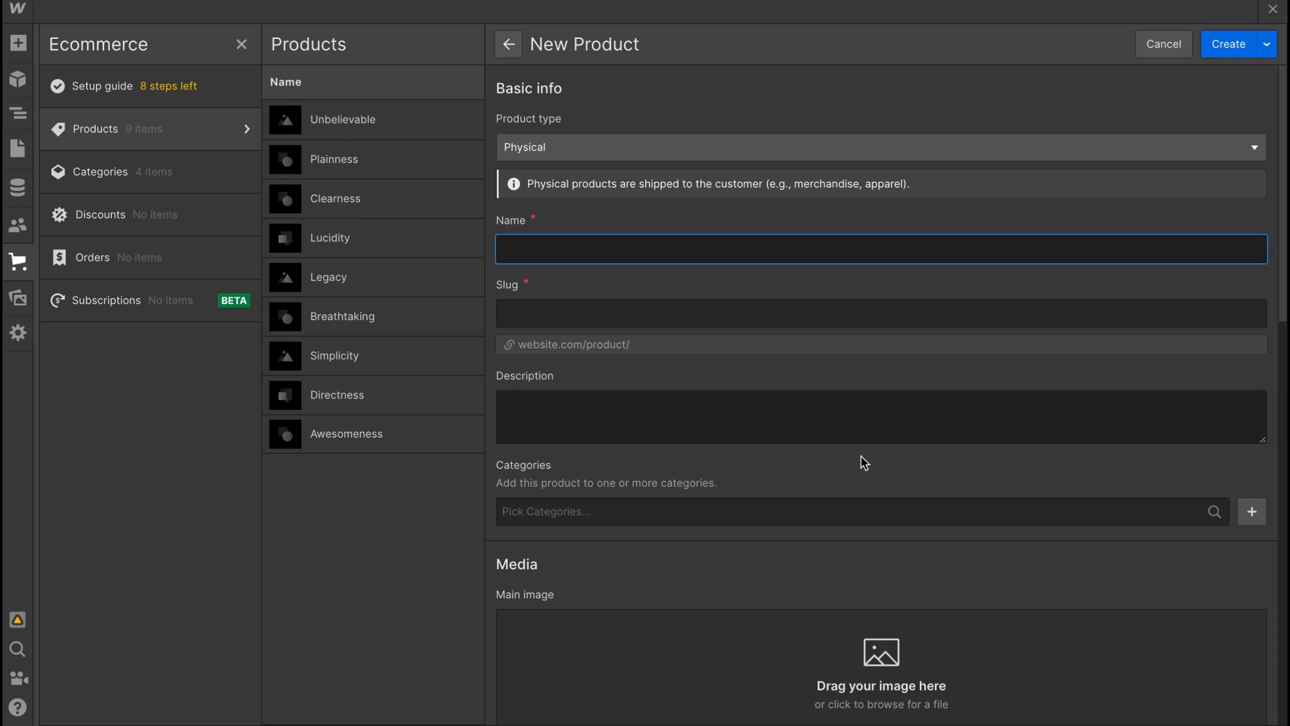
{"action": "scroll", "coordinate": [859, 469], "scroll_direction": "down", "scroll_amount": 2}
{"action": "scroll", "coordinate": [858, 479], "scroll_direction": "down", "scroll_amount": 3}
{"action": "scroll", "coordinate": [796, 433], "scroll_direction": "down", "scroll_amount": 1}
{"action": "scroll", "coordinate": [827, 525], "scroll_direction": "down", "scroll_amount": 4}
Step: View the product categories and start a new category without naming it
{"action": "left_click", "coordinate": [100, 173]}
{"action": "left_click", "coordinate": [1220, 44]}
{"action": "left_click", "coordinate": [338, 447]}
Step: Look through Discounts, Orders and Subscriptions, then show the site's image assets
{"action": "left_click", "coordinate": [130, 223]}
{"action": "left_click", "coordinate": [114, 264]}
{"action": "left_click", "coordinate": [131, 307]}
{"action": "left_click", "coordinate": [19, 299]}
{"action": "mouse_move", "coordinate": [146, 398]}
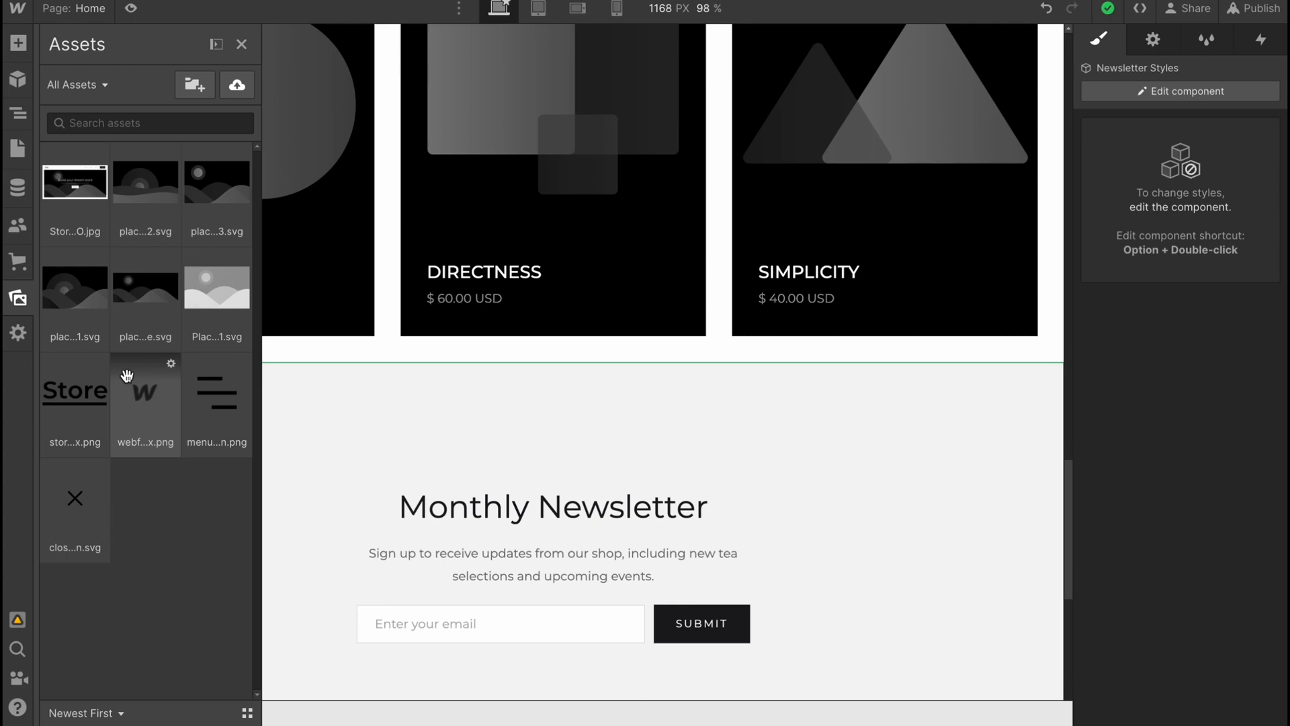
{"action": "scroll", "coordinate": [691, 401], "scroll_direction": "up", "scroll_amount": 5}
{"action": "scroll", "coordinate": [634, 397], "scroll_direction": "down", "scroll_amount": 1}
{"action": "scroll", "coordinate": [505, 383], "scroll_direction": "up", "scroll_amount": 10}
{"action": "scroll", "coordinate": [507, 327], "scroll_direction": "up", "scroll_amount": 10}
{"action": "left_click", "coordinate": [240, 44]}
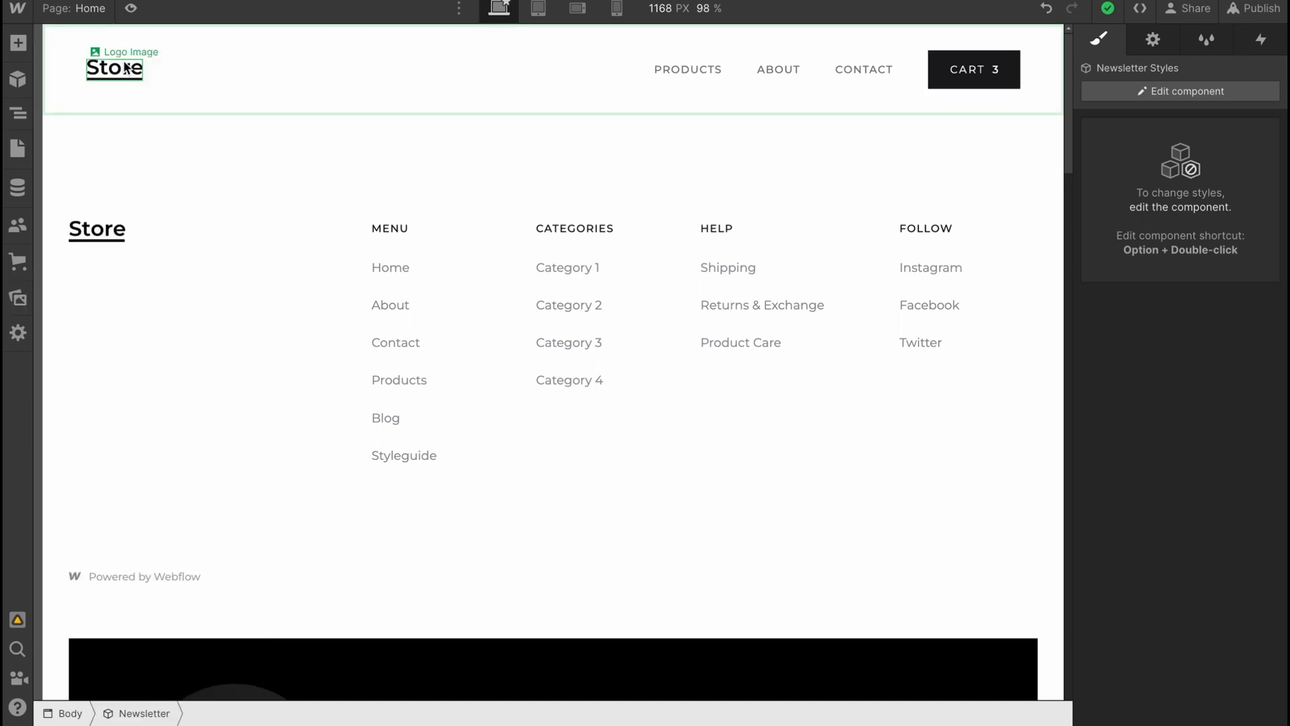
{"action": "scroll", "coordinate": [227, 102], "scroll_direction": "down", "scroll_amount": 3}
{"action": "scroll", "coordinate": [293, 224], "scroll_direction": "up", "scroll_amount": 3}
{"action": "scroll", "coordinate": [390, 287], "scroll_direction": "down", "scroll_amount": 3}
{"action": "scroll", "coordinate": [288, 318], "scroll_direction": "up", "scroll_amount": 3}
{"action": "left_click", "coordinate": [125, 77]}
{"action": "double_click", "coordinate": [125, 77]}
{"action": "left_click", "coordinate": [1153, 39]}
{"action": "left_click", "coordinate": [159, 52]}
{"action": "left_click", "coordinate": [202, 276]}
{"action": "left_click", "coordinate": [1100, 39]}
{"action": "left_click", "coordinate": [1152, 97]}
{"action": "scroll", "coordinate": [1190, 403], "scroll_direction": "down", "scroll_amount": 3}
{"action": "scroll", "coordinate": [1189, 403], "scroll_direction": "down", "scroll_amount": 3}
{"action": "scroll", "coordinate": [1123, 462], "scroll_direction": "down", "scroll_amount": 1}
{"action": "left_click", "coordinate": [271, 188]}
{"action": "scroll", "coordinate": [354, 249], "scroll_direction": "down", "scroll_amount": 8}
{"action": "scroll", "coordinate": [383, 312], "scroll_direction": "up", "scroll_amount": 4}
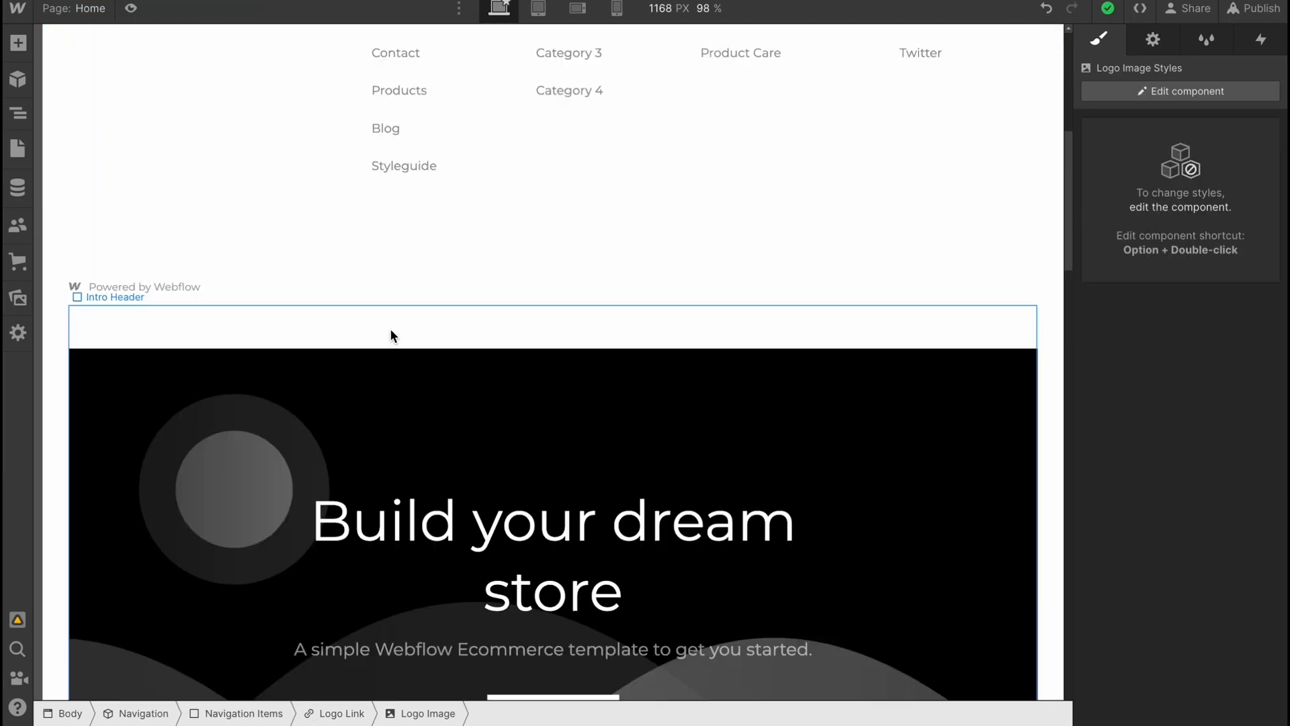
{"action": "scroll", "coordinate": [504, 425], "scroll_direction": "down", "scroll_amount": 2}
Step: Replace the hero heading text with 'HelperMan Store'
{"action": "left_click", "coordinate": [552, 482]}
{"action": "double_click", "coordinate": [617, 531]}
{"action": "left_click_drag", "start_coordinate": [622, 531], "coordinate": [301, 432]}
{"action": "type", "text": "HelperMan Store"}
Step: Replace the hero subtitle text with 'Best Tutorials Ever'
{"action": "double_click", "coordinate": [645, 516]}
{"action": "type", "text": "Best Tutorials e"}
{"action": "key", "text": "BackSpace"}
{"action": "type", "text": "Ever"}
{"action": "left_click", "coordinate": [741, 172]}
Step: Select the EXPLORE button and review its interactions, style manager and settings panels
{"action": "left_click", "coordinate": [598, 579]}
{"action": "left_click", "coordinate": [1262, 39]}
{"action": "left_click", "coordinate": [1210, 41]}
{"action": "left_click", "coordinate": [1155, 41]}
Step: Publish the edited Store site to its selected webflow.io domain
{"action": "left_click", "coordinate": [1099, 41]}
{"action": "scroll", "coordinate": [625, 303], "scroll_direction": "down", "scroll_amount": 5}
{"action": "scroll", "coordinate": [580, 433], "scroll_direction": "down", "scroll_amount": 5}
{"action": "scroll", "coordinate": [580, 434], "scroll_direction": "down", "scroll_amount": 5}
{"action": "scroll", "coordinate": [580, 434], "scroll_direction": "down", "scroll_amount": 5}
{"action": "scroll", "coordinate": [580, 433], "scroll_direction": "down", "scroll_amount": 5}
{"action": "scroll", "coordinate": [579, 434], "scroll_direction": "down", "scroll_amount": 5}
{"action": "scroll", "coordinate": [580, 434], "scroll_direction": "down", "scroll_amount": 5}
{"action": "scroll", "coordinate": [579, 433], "scroll_direction": "up", "scroll_amount": 5}
{"action": "left_click", "coordinate": [1256, 8]}
{"action": "left_click", "coordinate": [1163, 235]}
Step: Go to the workspace dashboard and launch the live helperstore.webflow.io site
{"action": "left_click", "coordinate": [18, 16]}
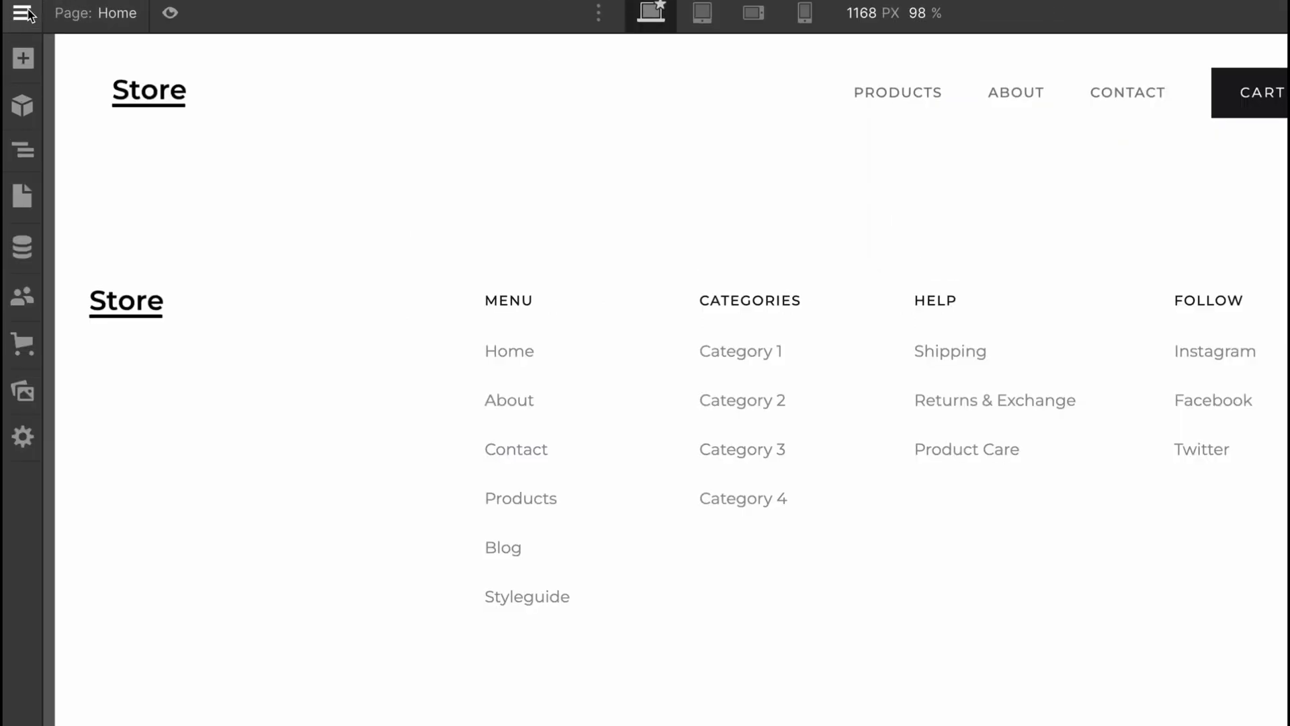
{"action": "left_click", "coordinate": [20, 10]}
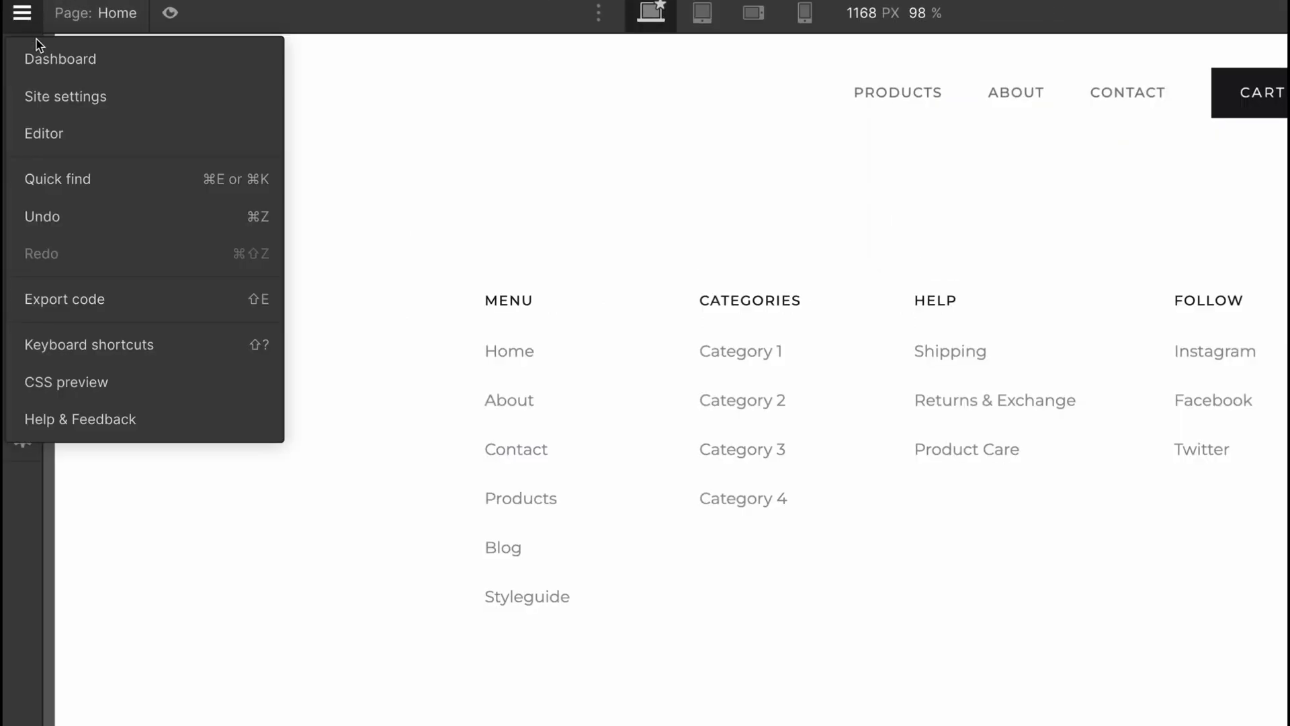
{"action": "left_click", "coordinate": [58, 63]}
{"action": "left_click", "coordinate": [172, 534]}
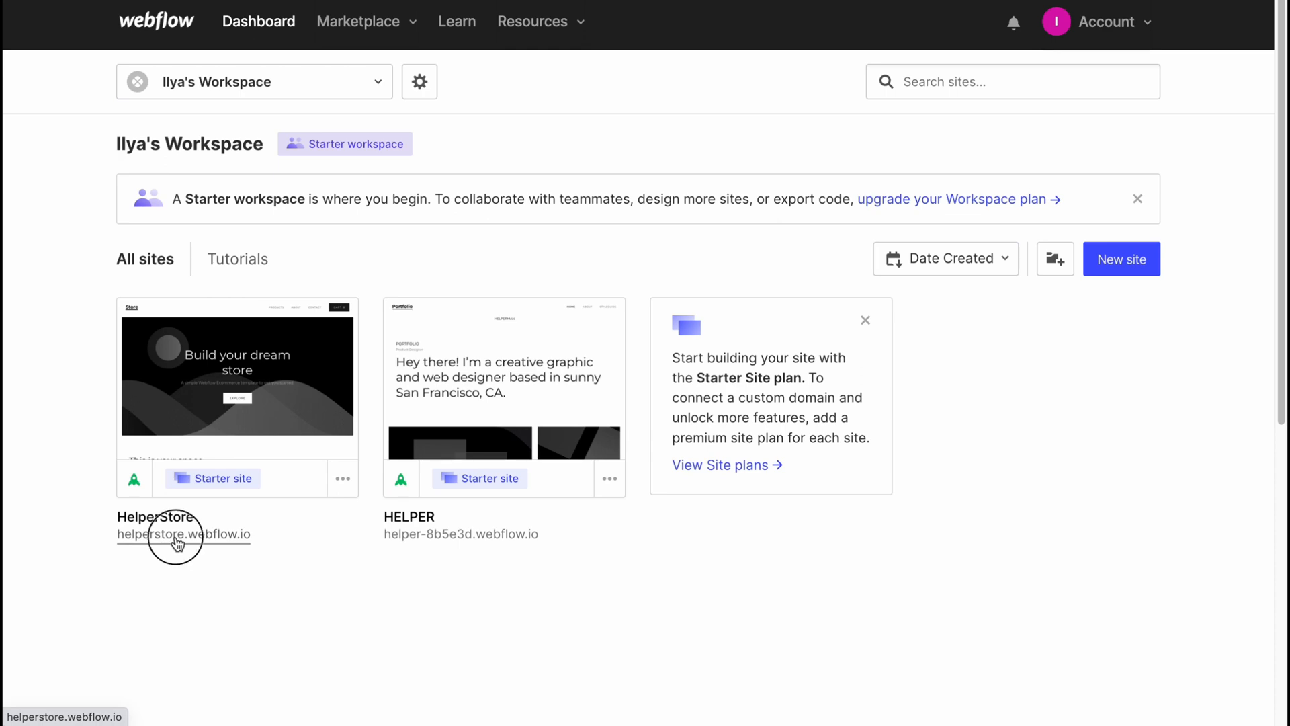
{"action": "scroll", "coordinate": [627, 389], "scroll_direction": "down", "scroll_amount": 5}
{"action": "scroll", "coordinate": [625, 389], "scroll_direction": "down", "scroll_amount": 3}
{"action": "scroll", "coordinate": [625, 388], "scroll_direction": "down", "scroll_amount": 3}
{"action": "scroll", "coordinate": [625, 395], "scroll_direction": "down", "scroll_amount": 3}
{"action": "scroll", "coordinate": [625, 396], "scroll_direction": "down", "scroll_amount": 2}
{"action": "scroll", "coordinate": [625, 395], "scroll_direction": "down", "scroll_amount": 5}
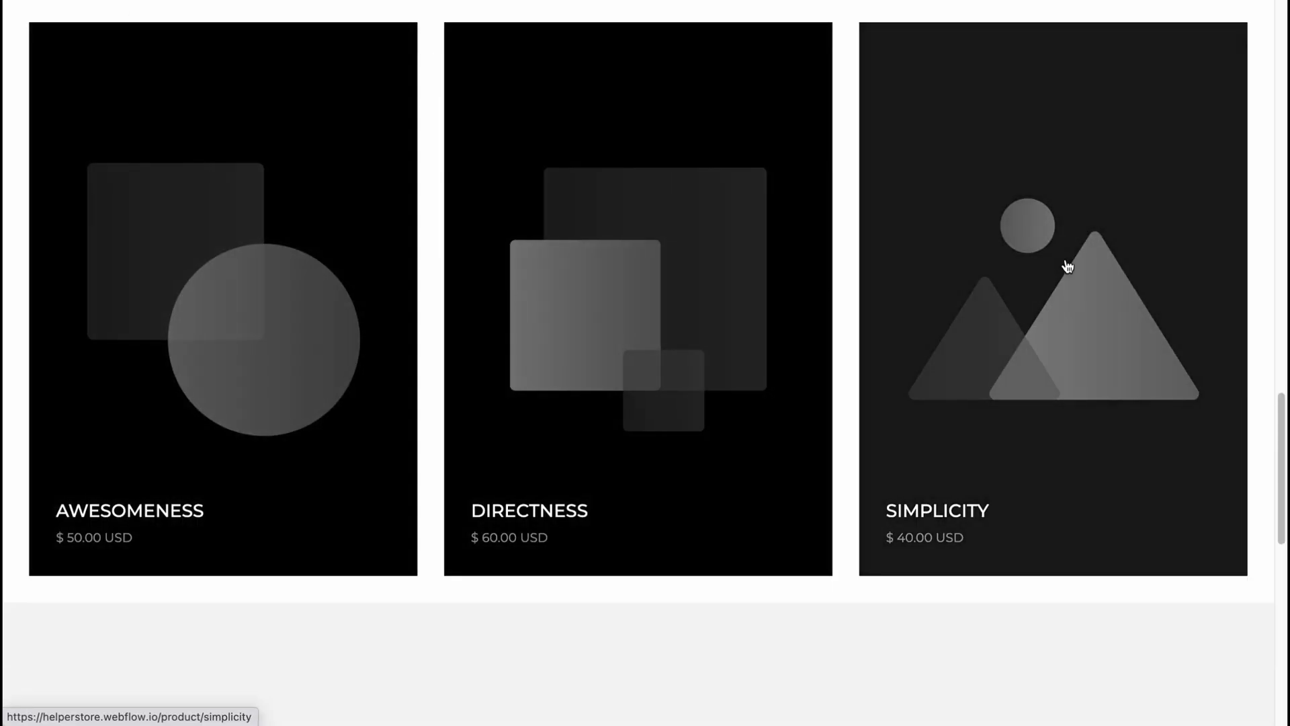
Step: Add the SIMPLICITY product to the cart, attempt checkout, then return to the store home page
{"action": "left_click", "coordinate": [1072, 269]}
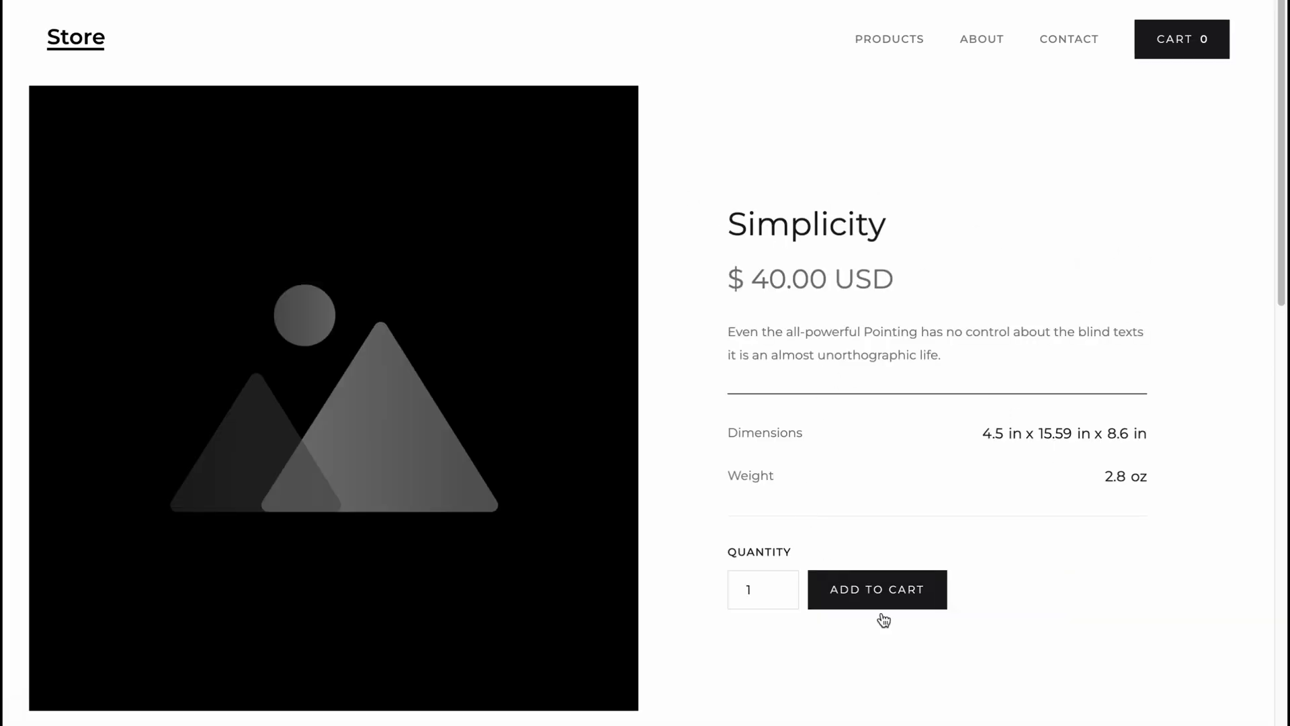
{"action": "left_click", "coordinate": [898, 599]}
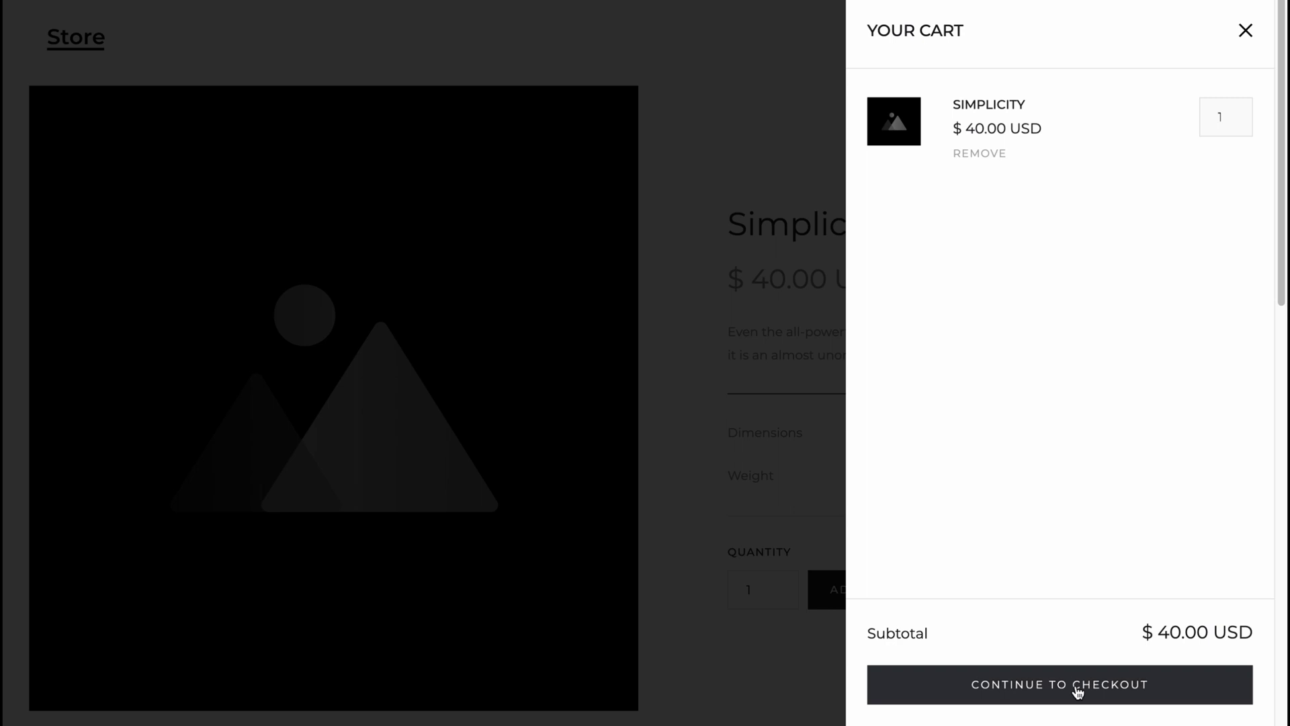
{"action": "left_click", "coordinate": [1071, 680]}
{"action": "left_click", "coordinate": [1246, 30]}
{"action": "left_click", "coordinate": [91, 37]}
{"action": "scroll", "coordinate": [749, 396], "scroll_direction": "down", "scroll_amount": 3}
{"action": "scroll", "coordinate": [748, 402], "scroll_direction": "down", "scroll_amount": 5}
{"action": "scroll", "coordinate": [712, 405], "scroll_direction": "down", "scroll_amount": 4}
{"action": "scroll", "coordinate": [711, 398], "scroll_direction": "down", "scroll_amount": 4}
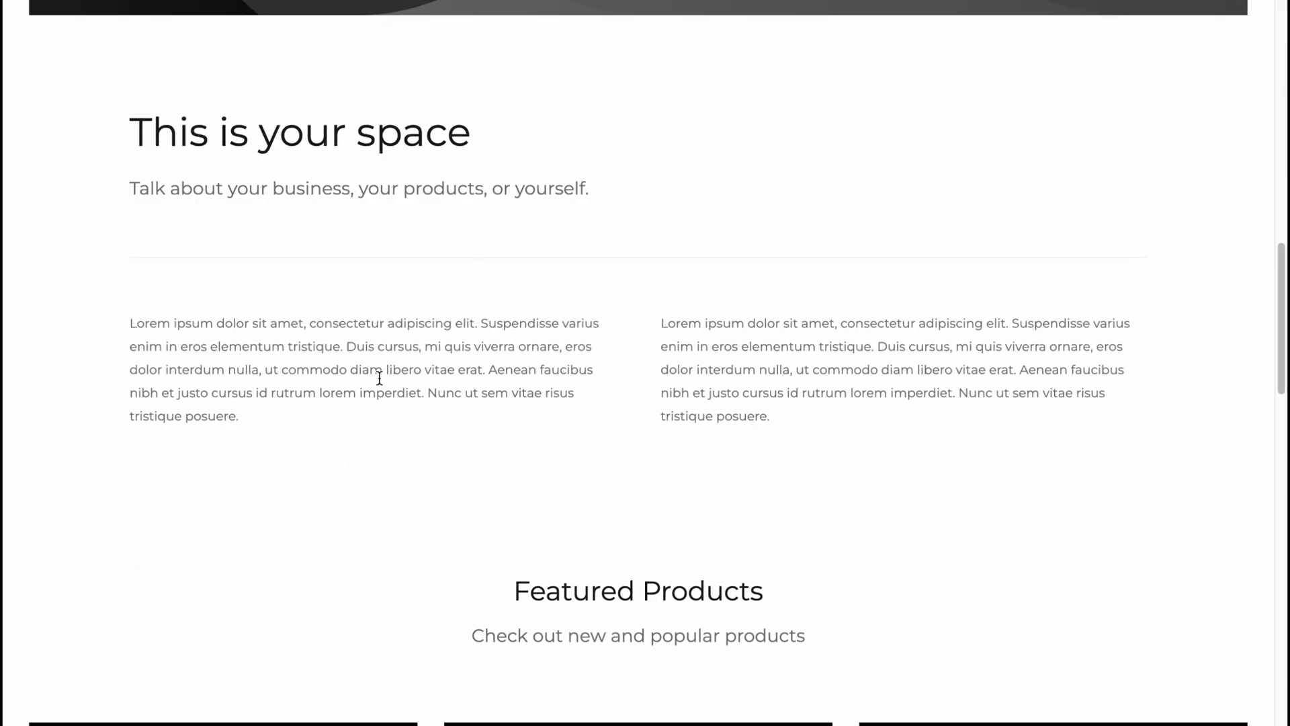